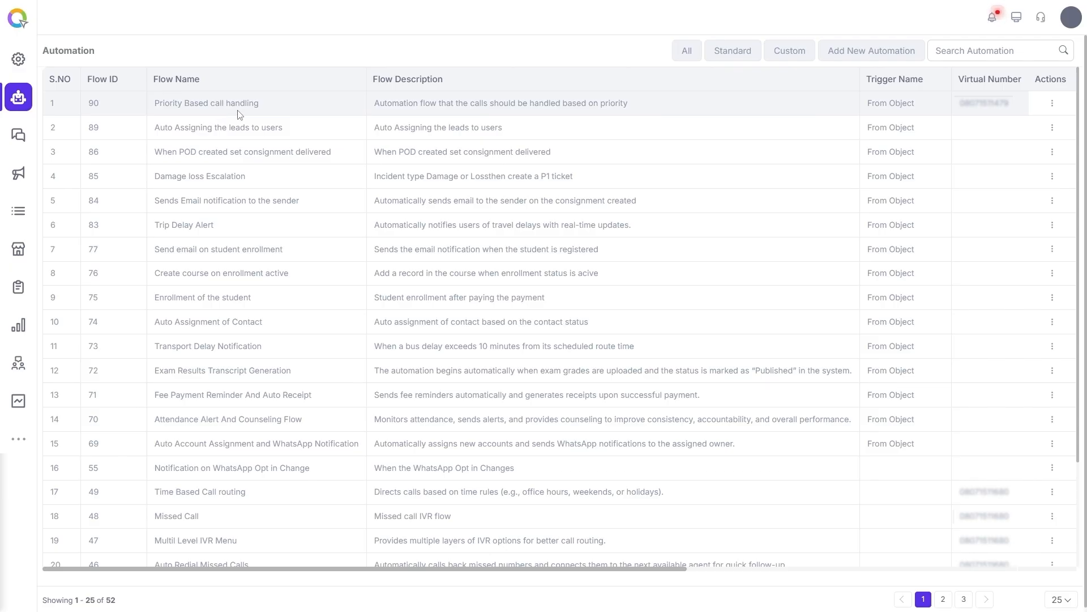
# Review the edit settings of the Priority Based call handling automation, including its selected days, without changing anything
pyautogui.click(1053, 104)
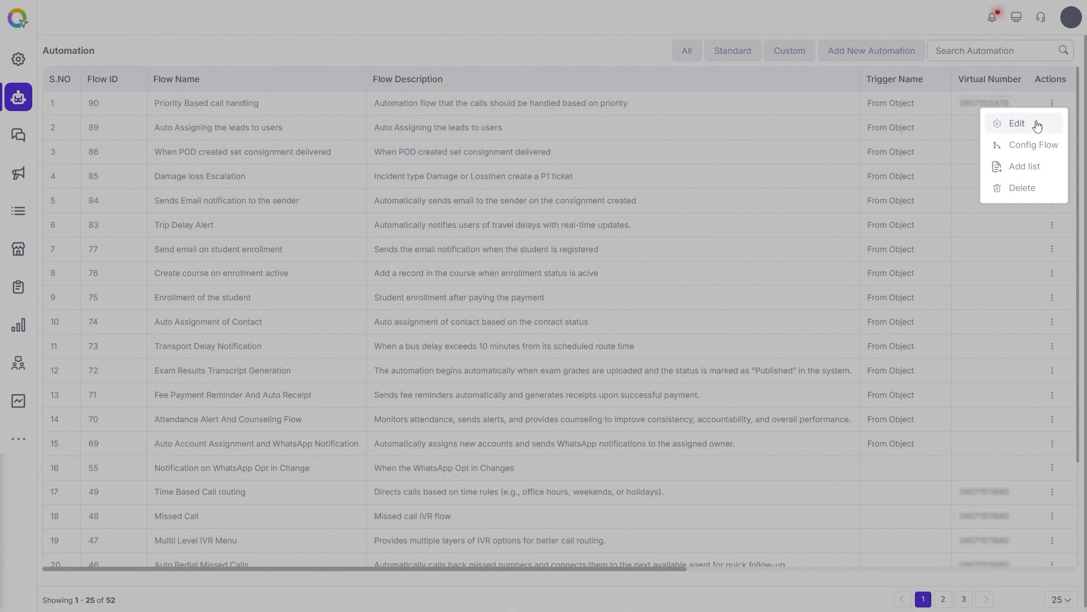
pyautogui.click(1035, 121)
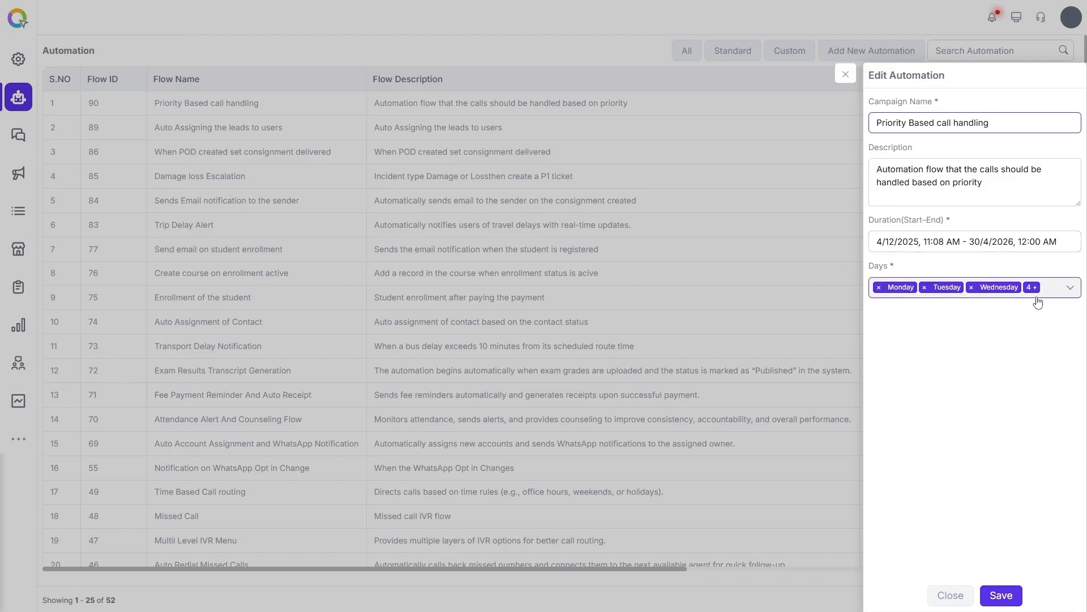
pyautogui.click(1069, 289)
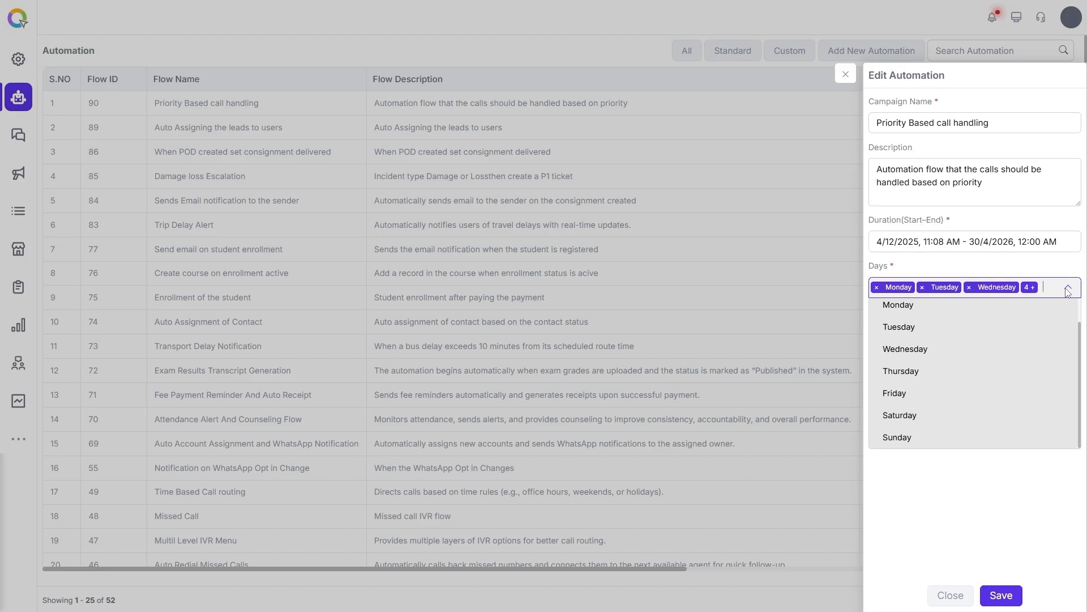
pyautogui.click(1066, 274)
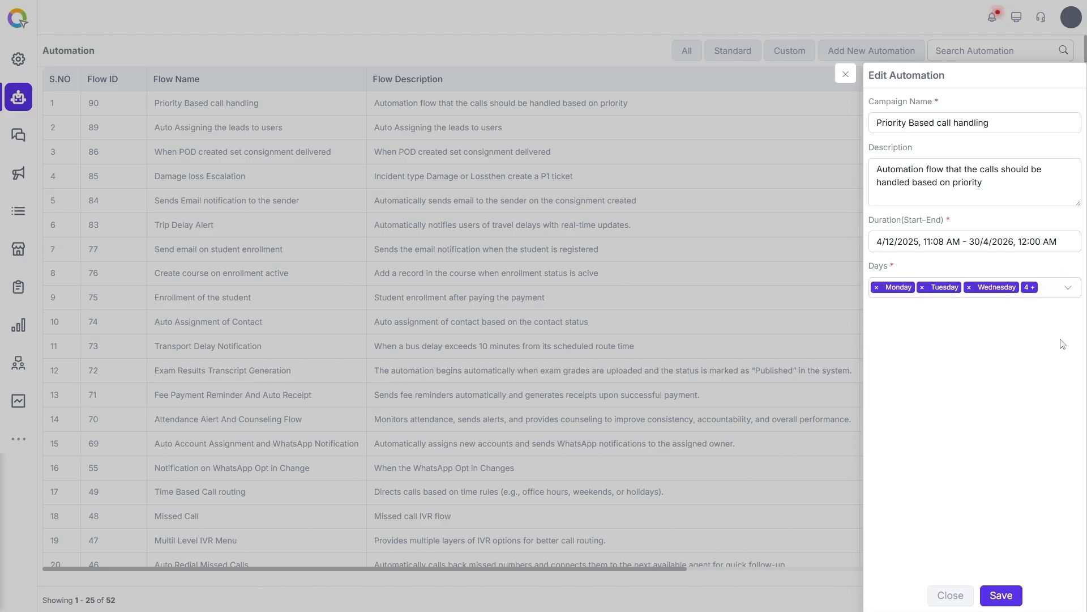
pyautogui.click(846, 74)
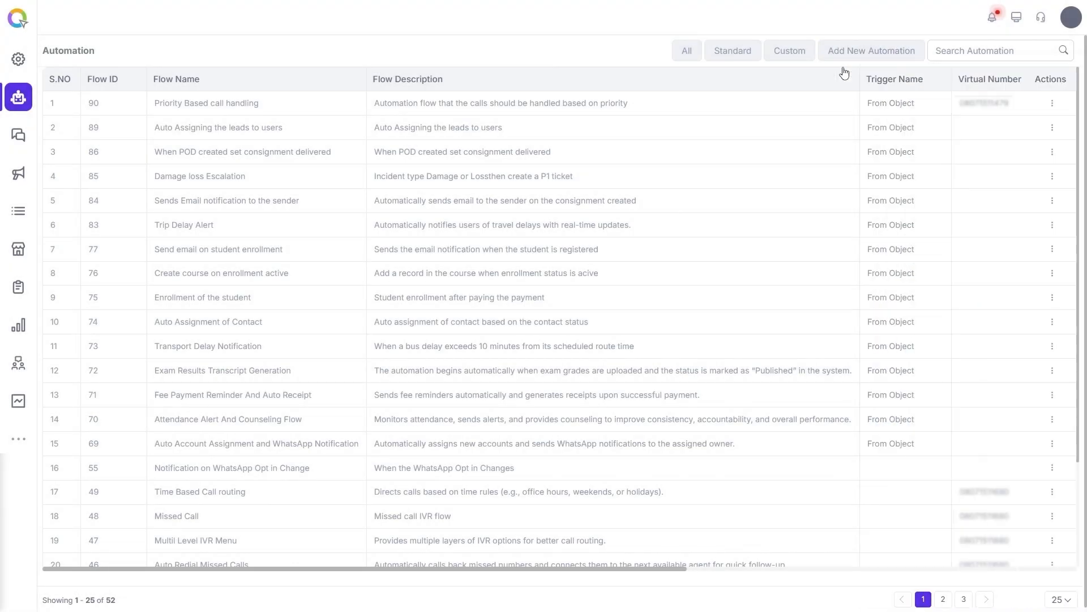
# Open the flow configuration of Priority Based call handling and review the When Inbound Call Received trigger's settings
pyautogui.click(1052, 102)
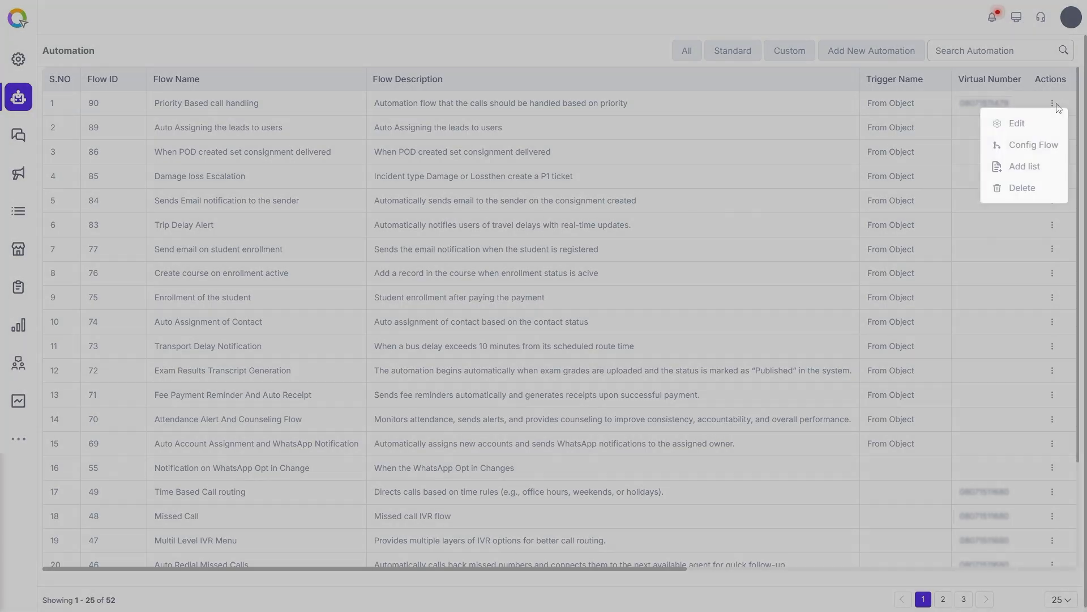
pyautogui.click(1050, 145)
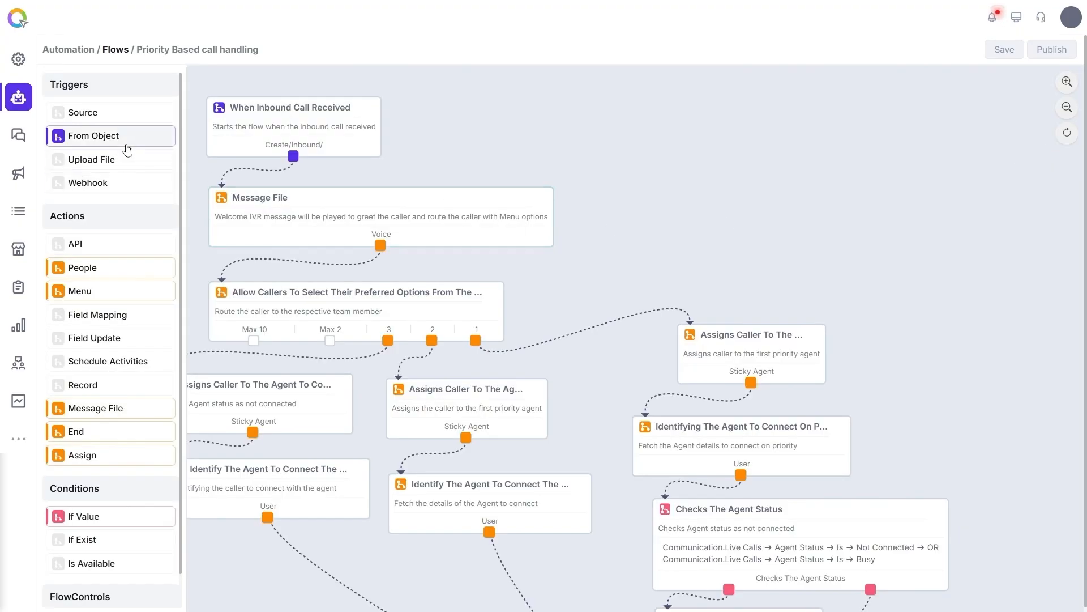
pyautogui.click(288, 116)
pyautogui.doubleClick(289, 116)
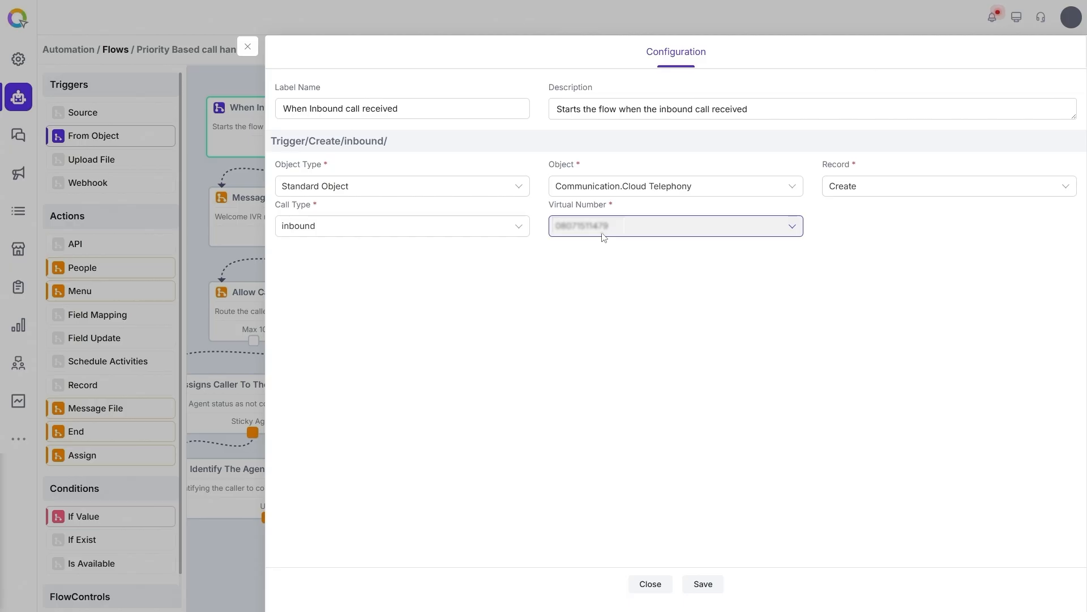
pyautogui.click(249, 47)
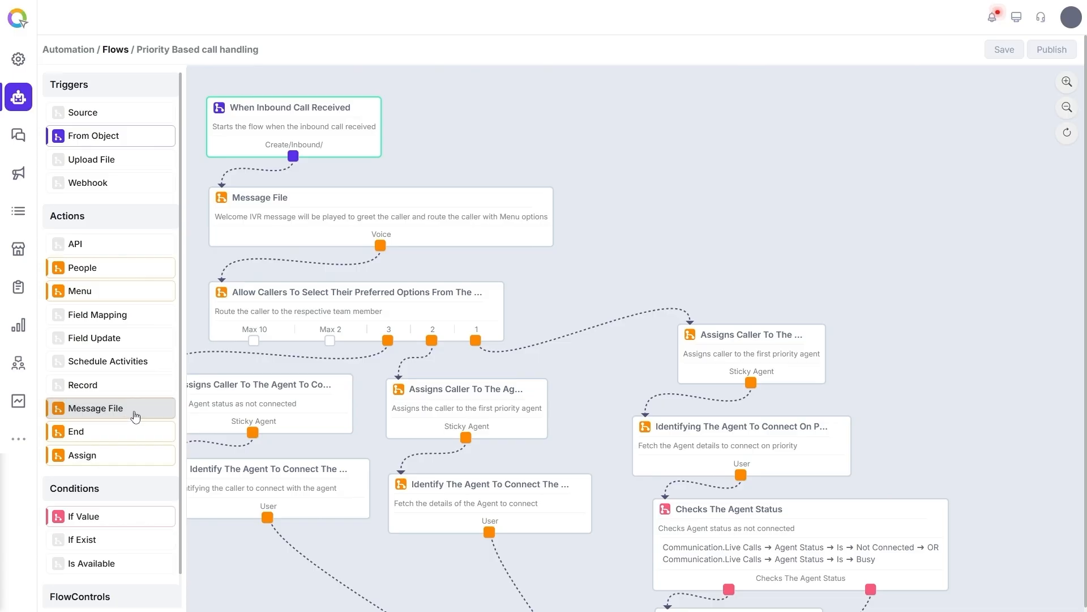
# Review the Message File action's configuration, including its expanded Voice settings
pyautogui.click(316, 206)
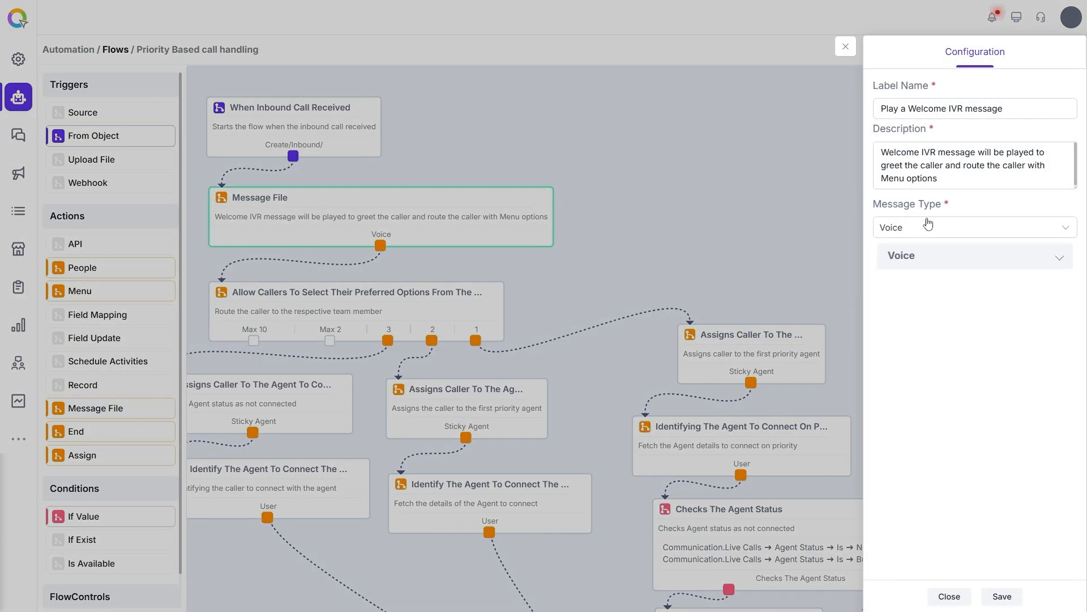
pyautogui.click(959, 263)
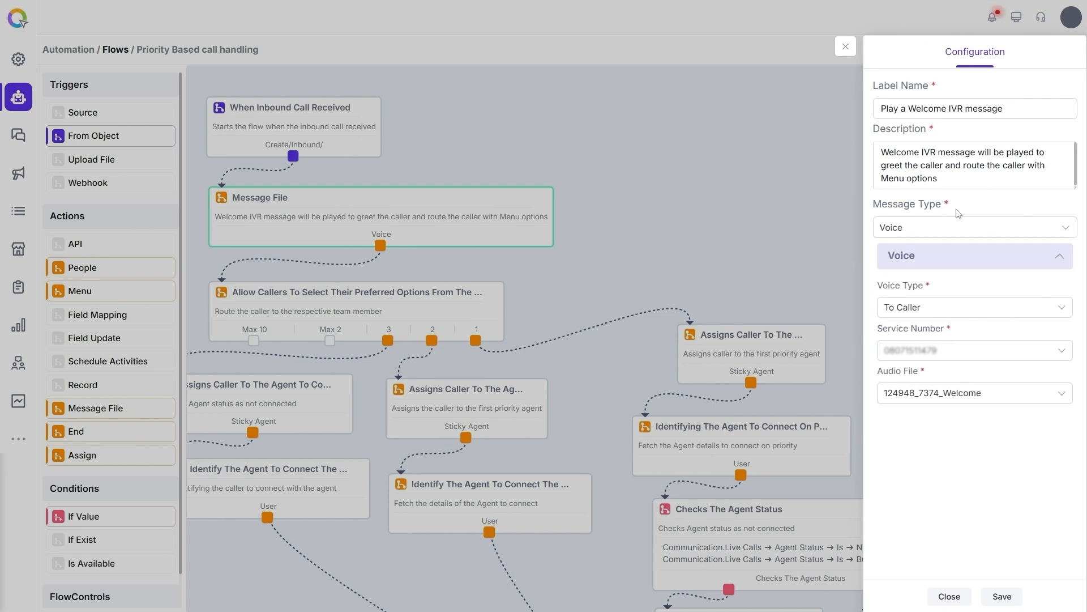
pyautogui.click(847, 48)
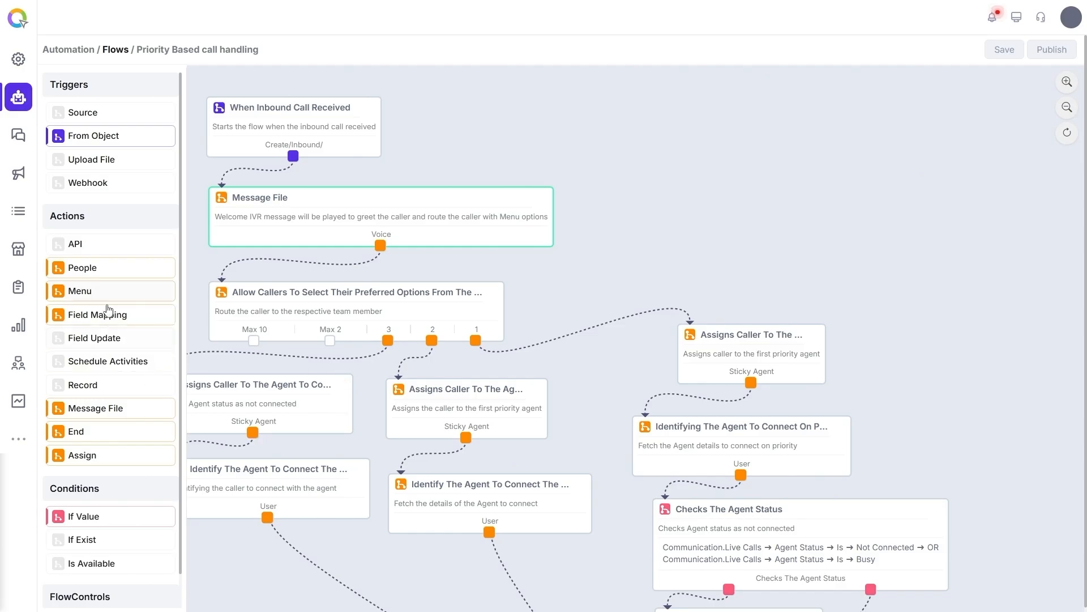
# Review the configuration of the menu action that lets callers select their preferred options
pyautogui.moveTo(95, 300); pyautogui.dragTo(277, 300)
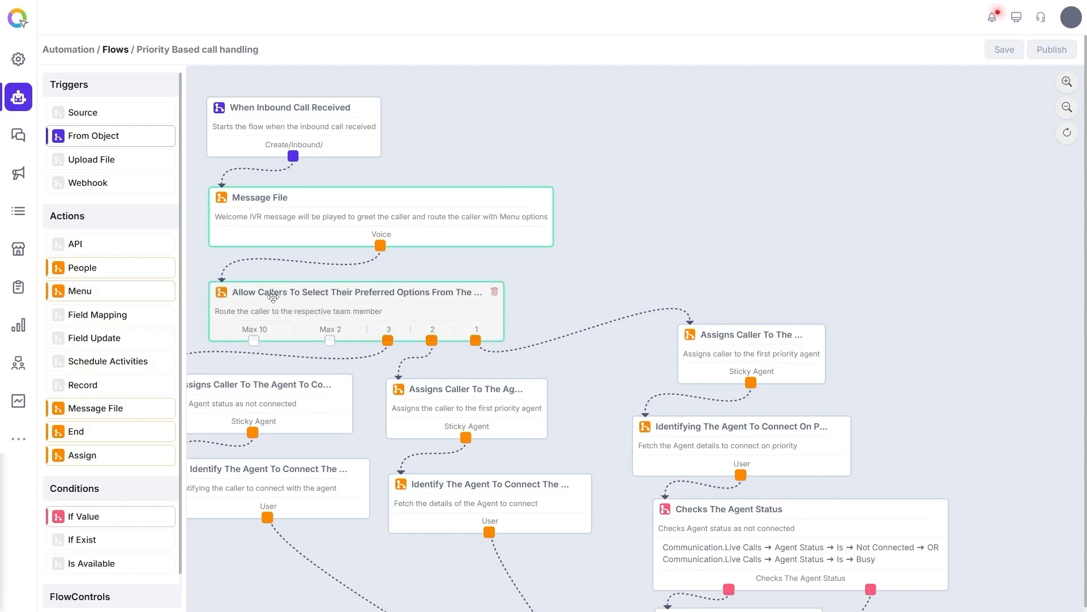
pyautogui.click(283, 299)
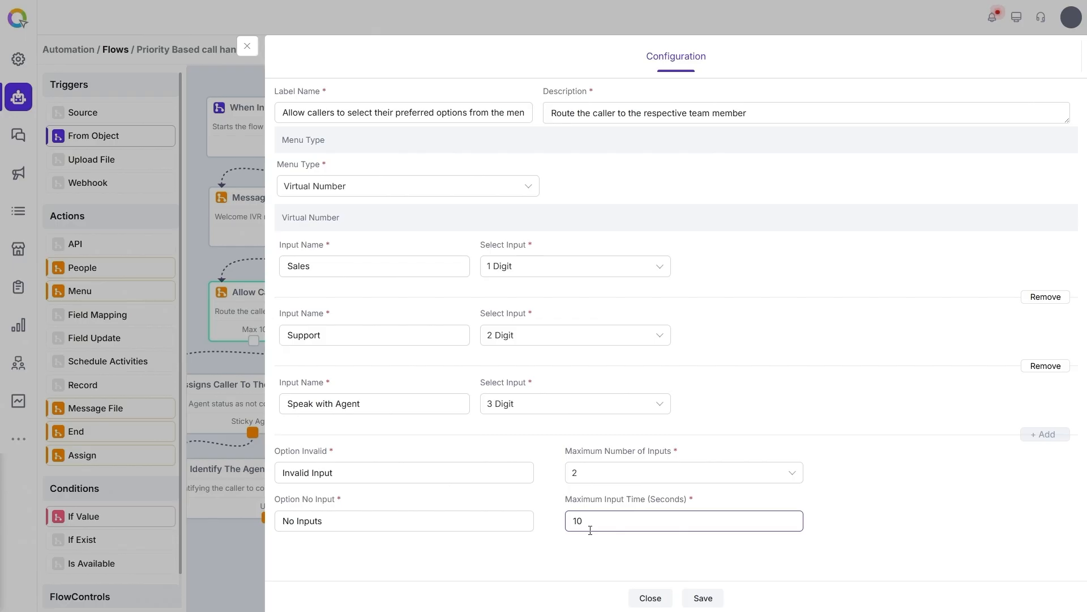
pyautogui.click(253, 48)
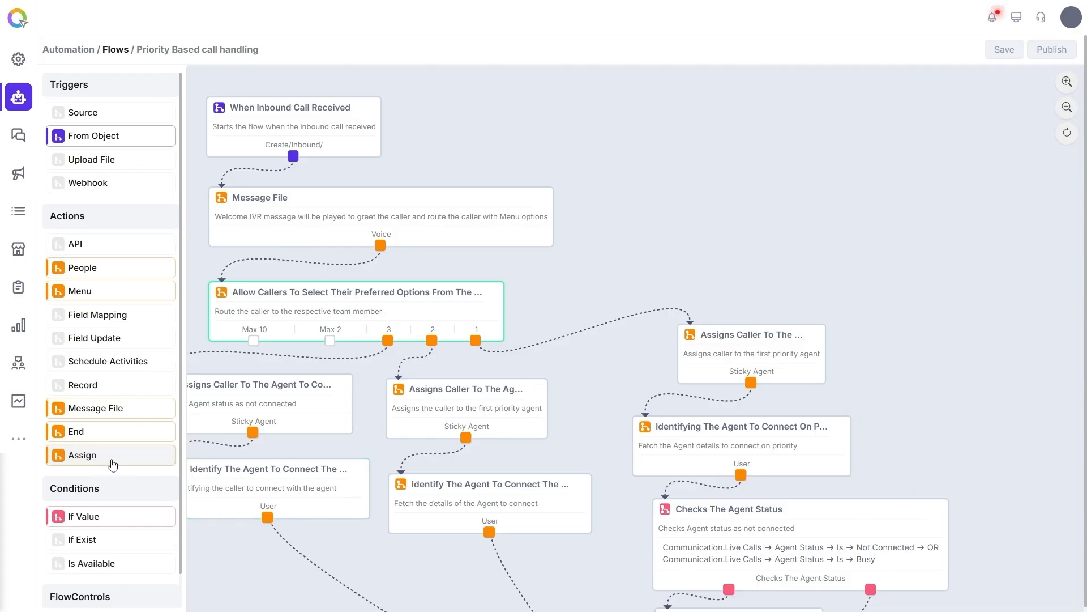
# Inspect the user and user field type options of the Identifying the Agent to connect on priority action, leaving them as they are
pyautogui.moveTo(571, 364); pyautogui.dragTo(681, 302)
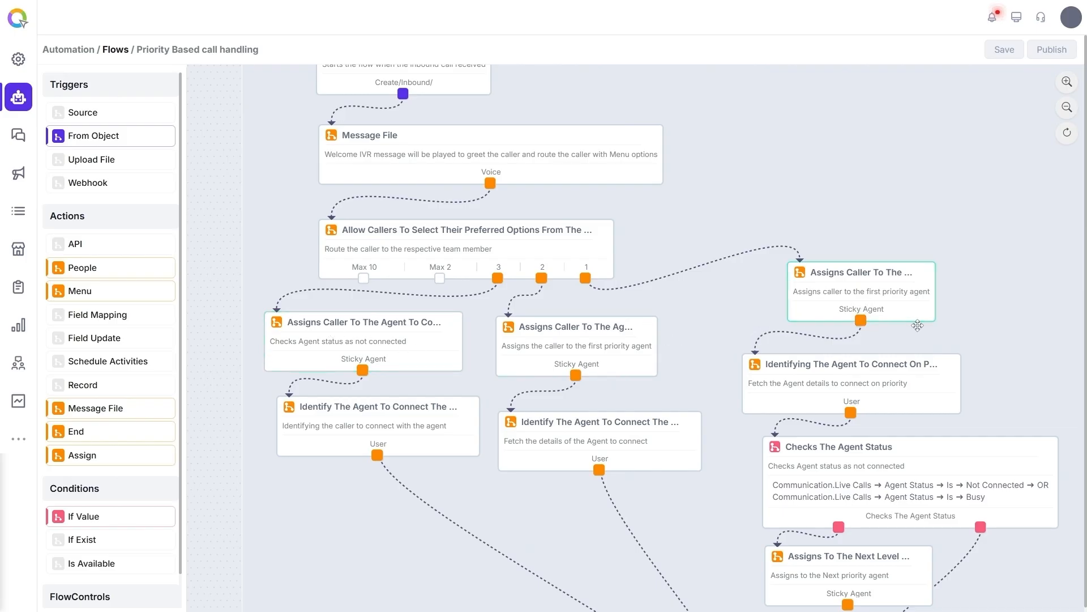
pyautogui.scroll(-2, 917, 325)
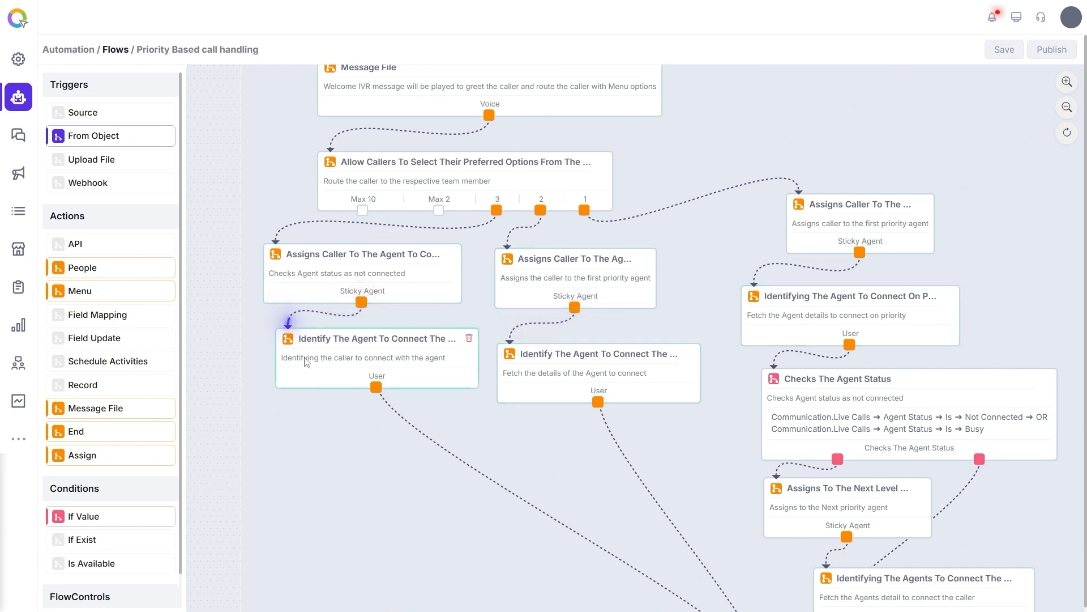
pyautogui.click(838, 302)
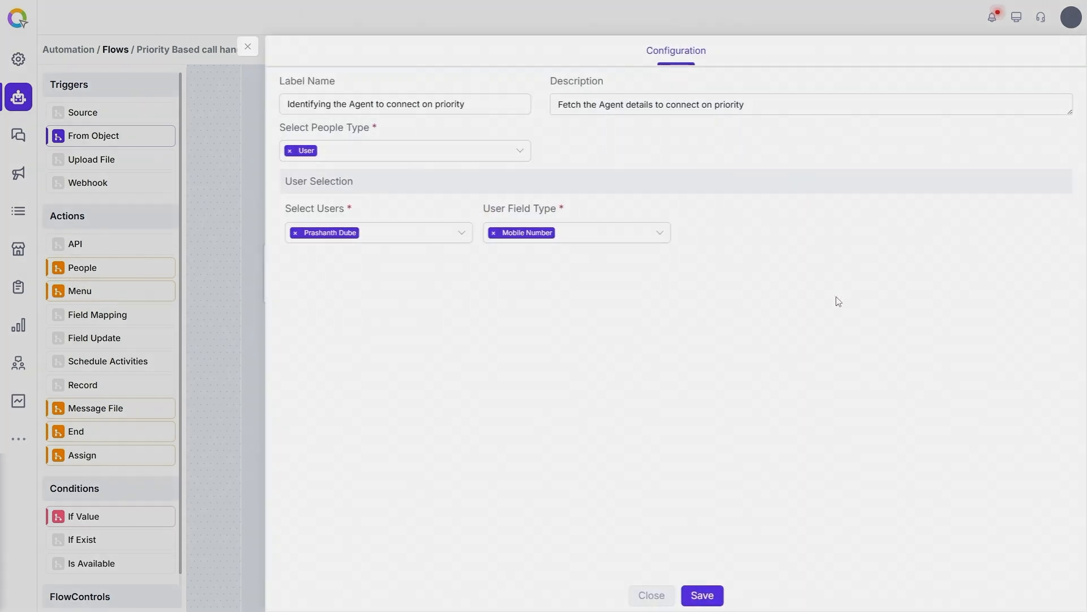
pyautogui.click(422, 236)
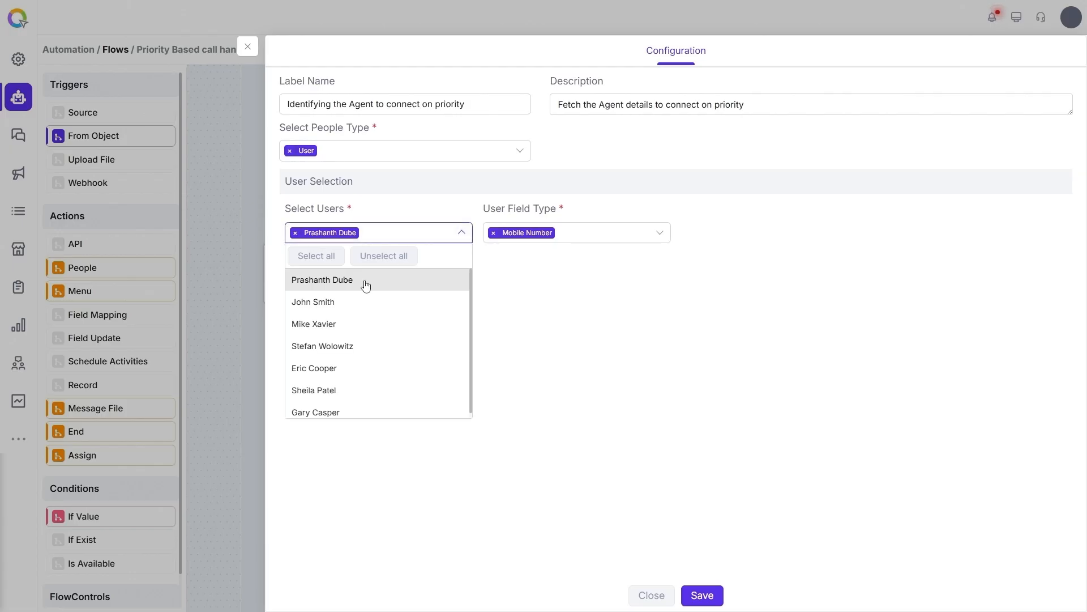
pyautogui.click(590, 279)
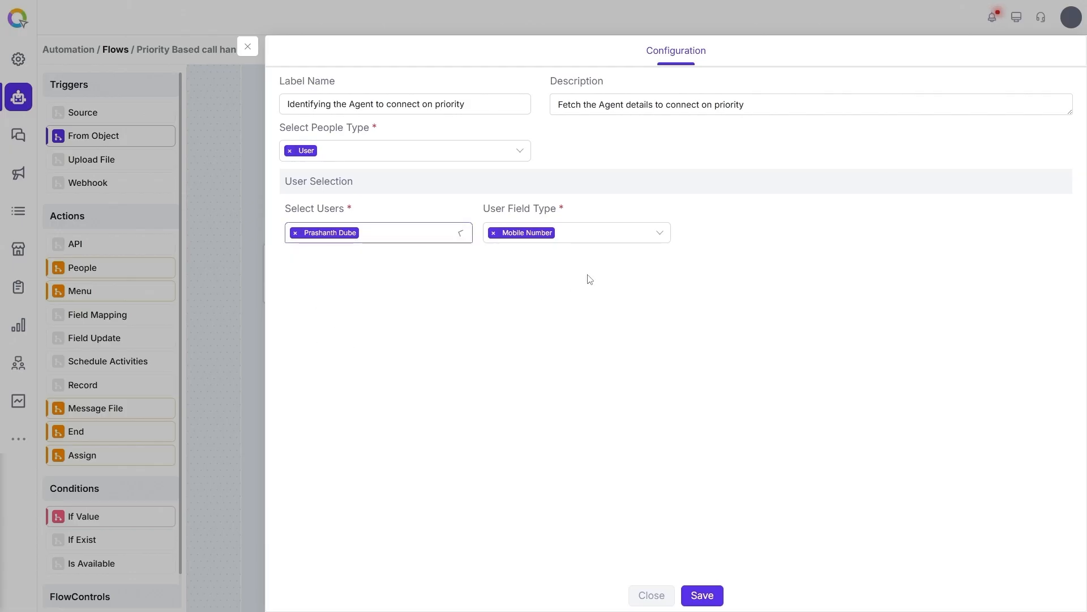
pyautogui.click(575, 239)
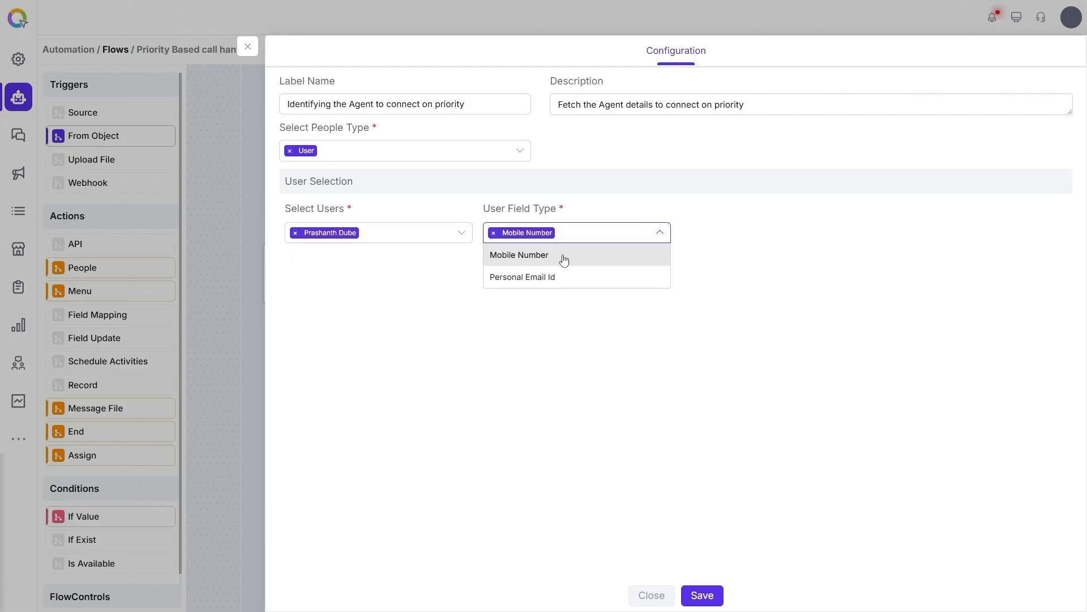
pyautogui.click(784, 273)
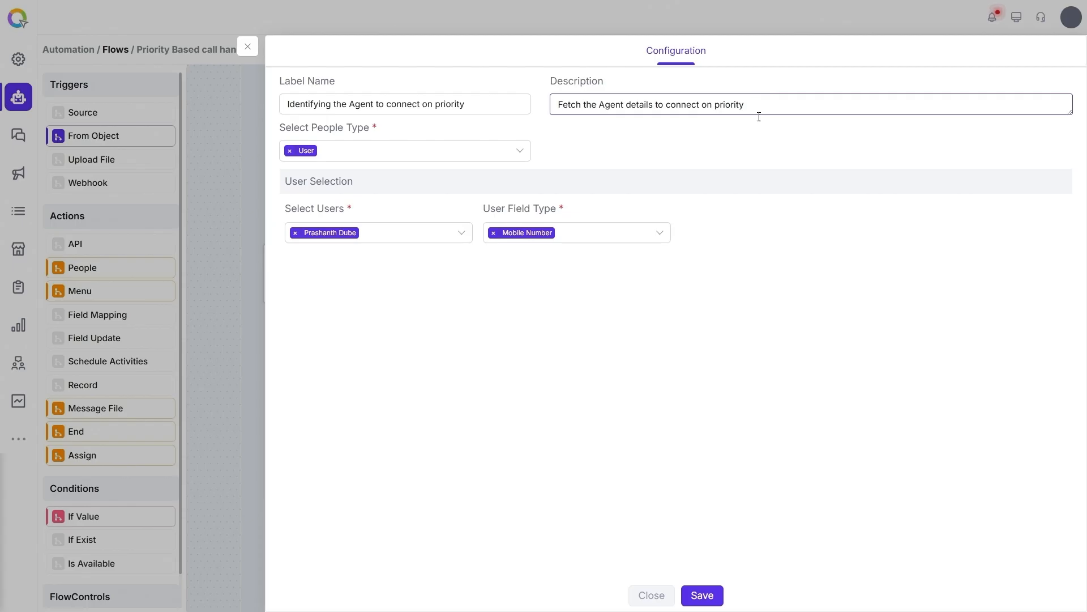
pyautogui.click(250, 47)
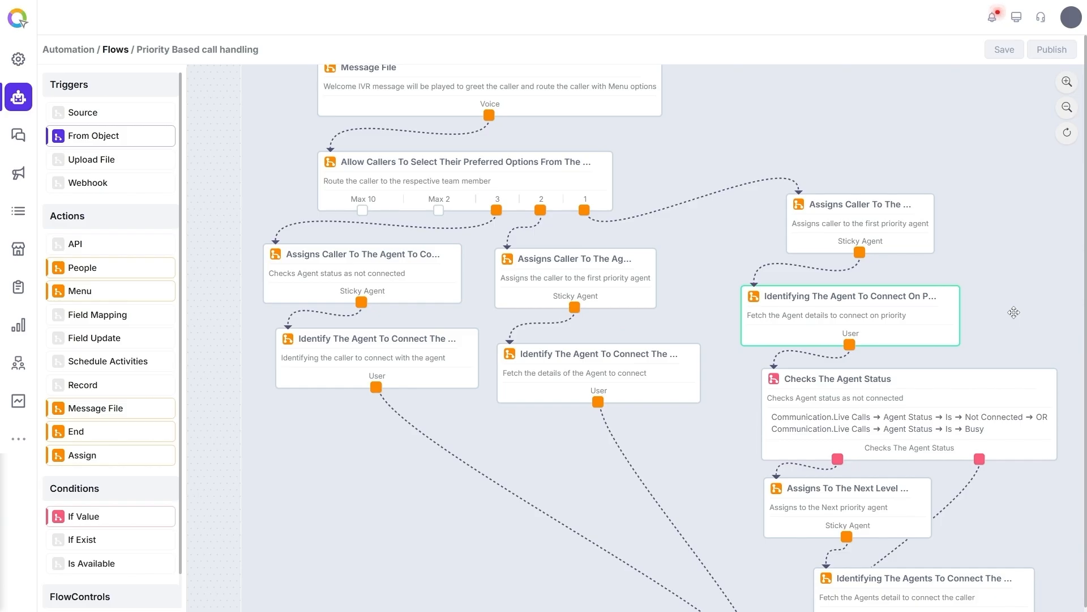
# Review the configuration of the Checks the Agent Status condition
pyautogui.moveTo(1014, 313); pyautogui.dragTo(762, 215)
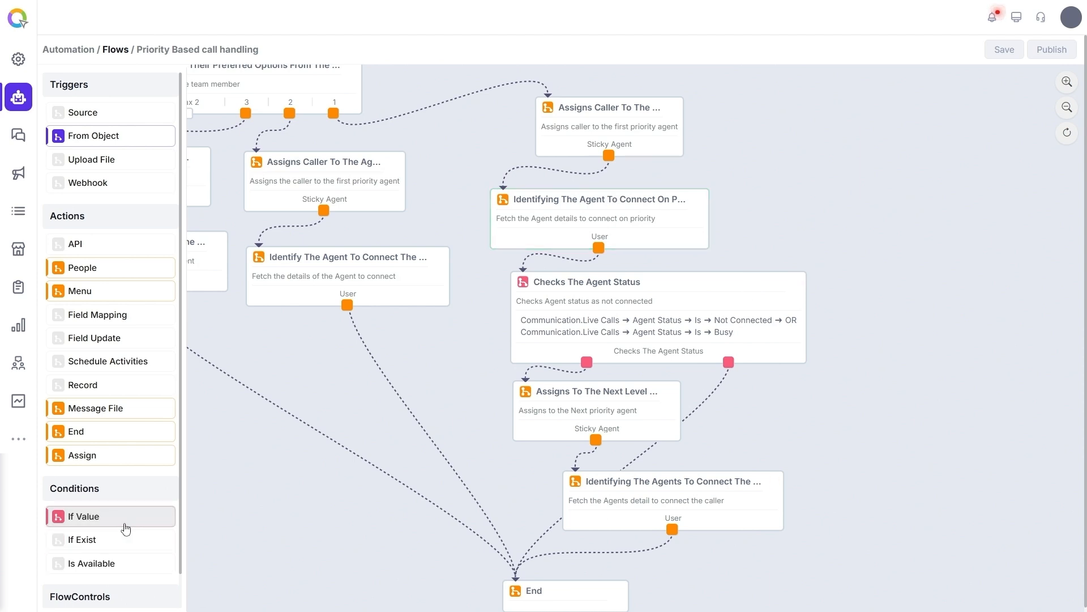
pyautogui.click(678, 289)
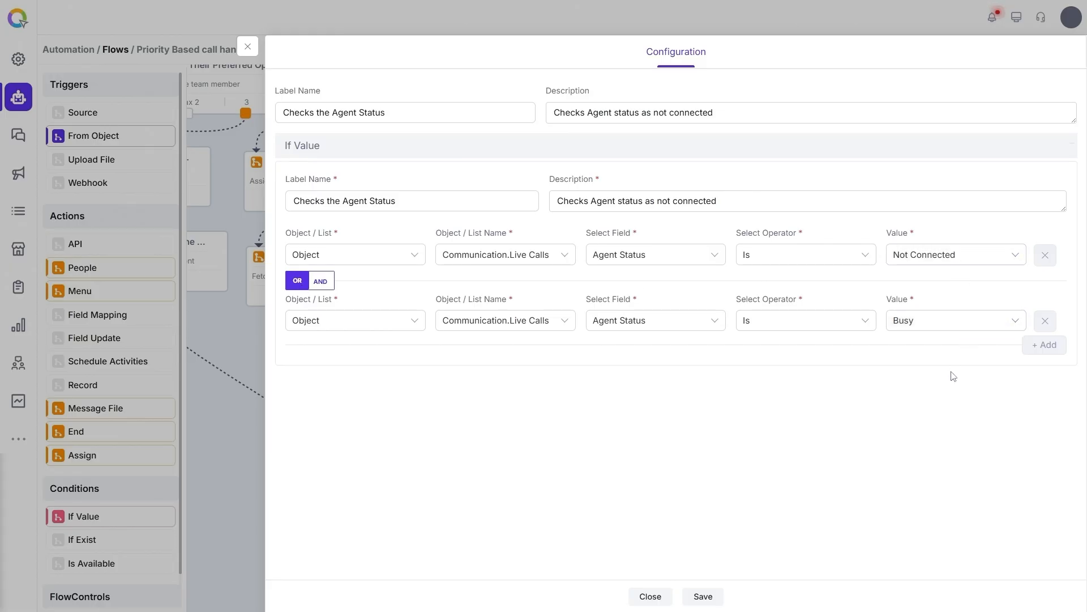
pyautogui.click(258, 54)
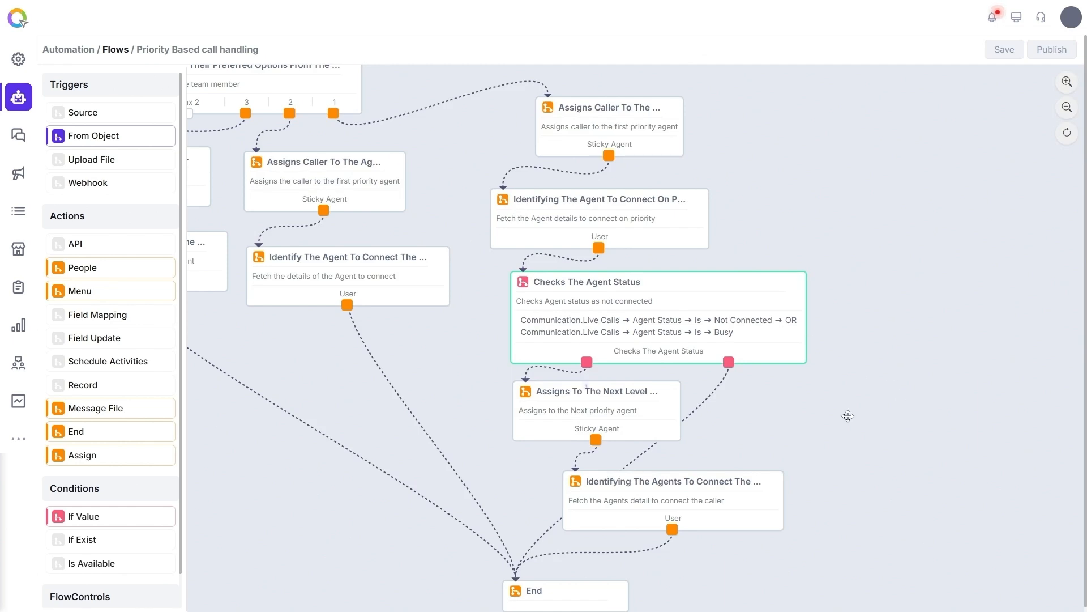
# Examine both output branches of the Checks the Agent Status condition and the next-level assignment action below it
pyautogui.click(587, 363)
pyautogui.click(728, 362)
pyautogui.click(550, 390)
pyautogui.click(497, 431)
# Inspect the selected users in the Identifying the Agents to connect the caller action, leaving them as they are
pyautogui.moveTo(496, 432); pyautogui.dragTo(532, 343)
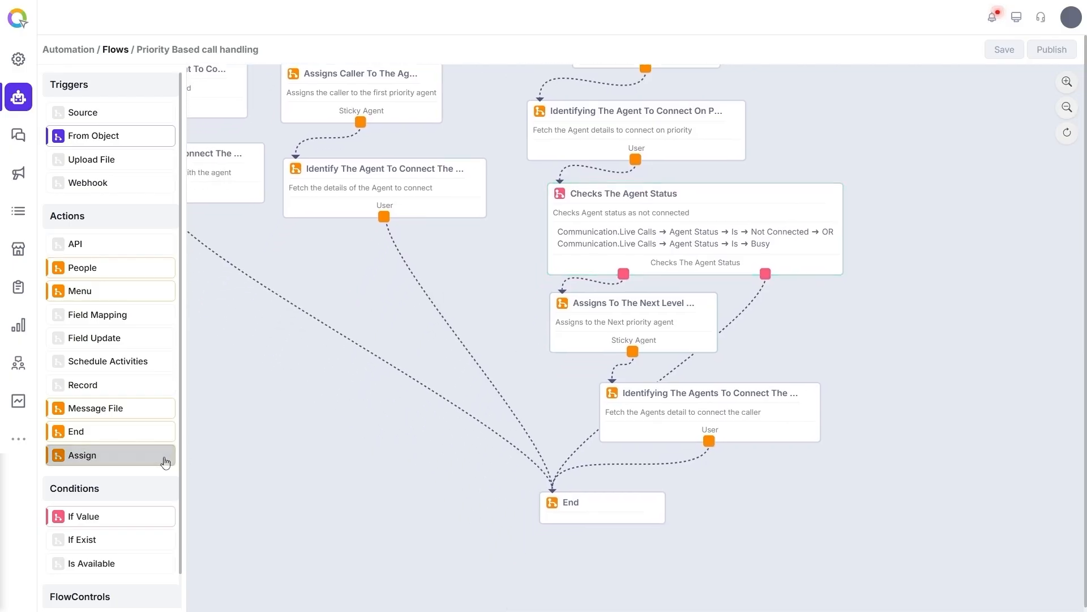
pyautogui.click(610, 342)
pyautogui.doubleClick(651, 413)
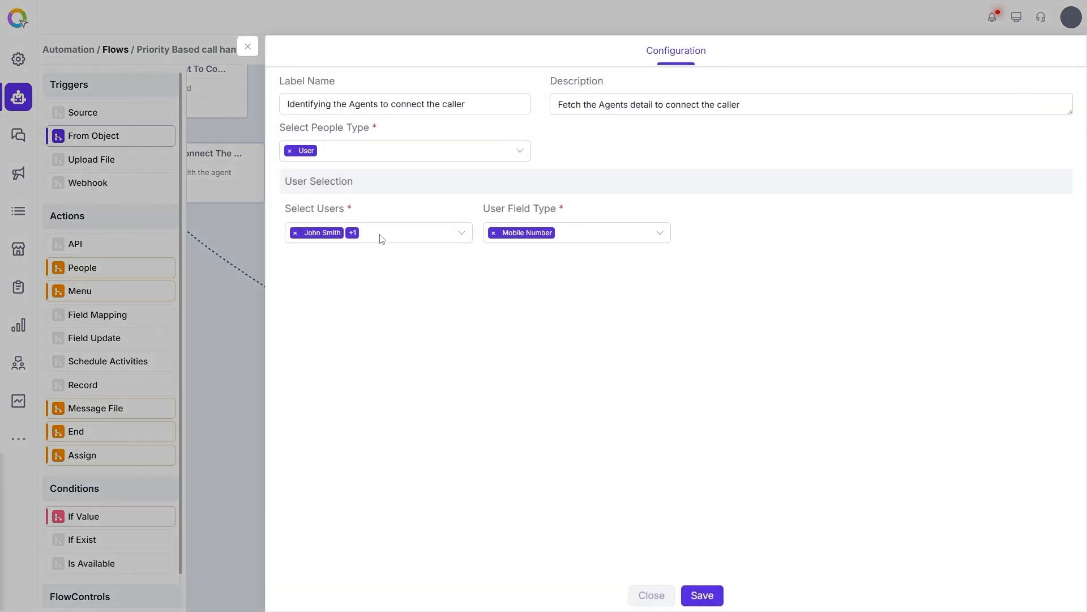
pyautogui.click(381, 238)
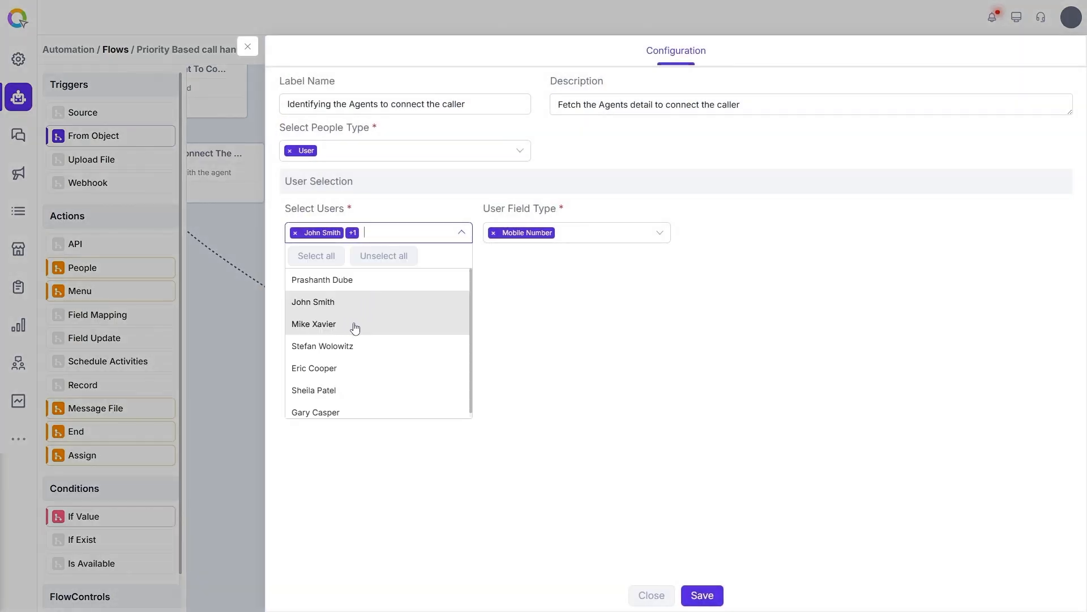
pyautogui.click(617, 372)
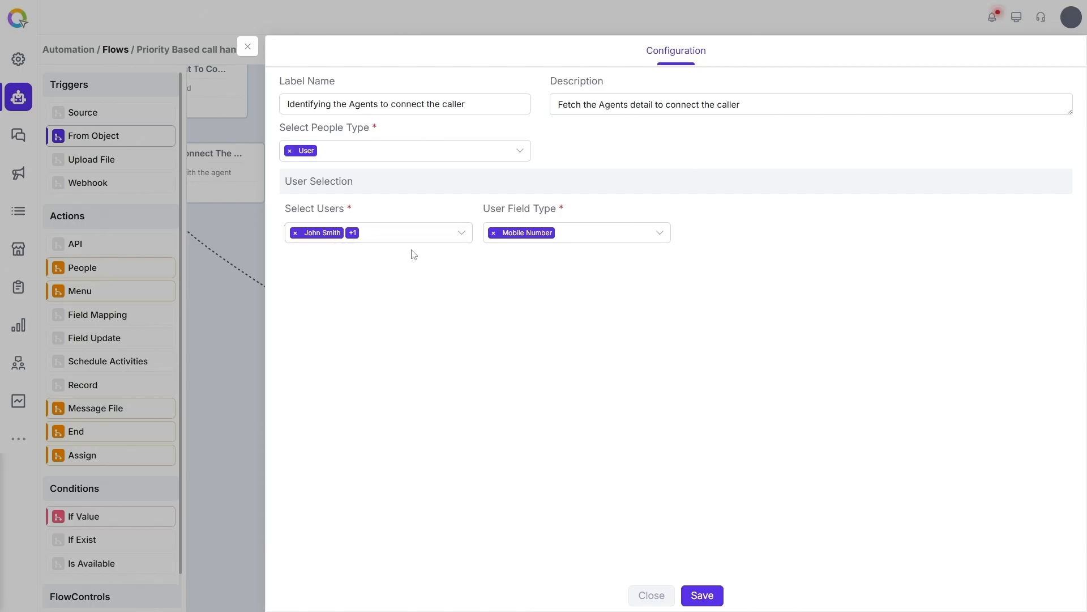
pyautogui.click(247, 47)
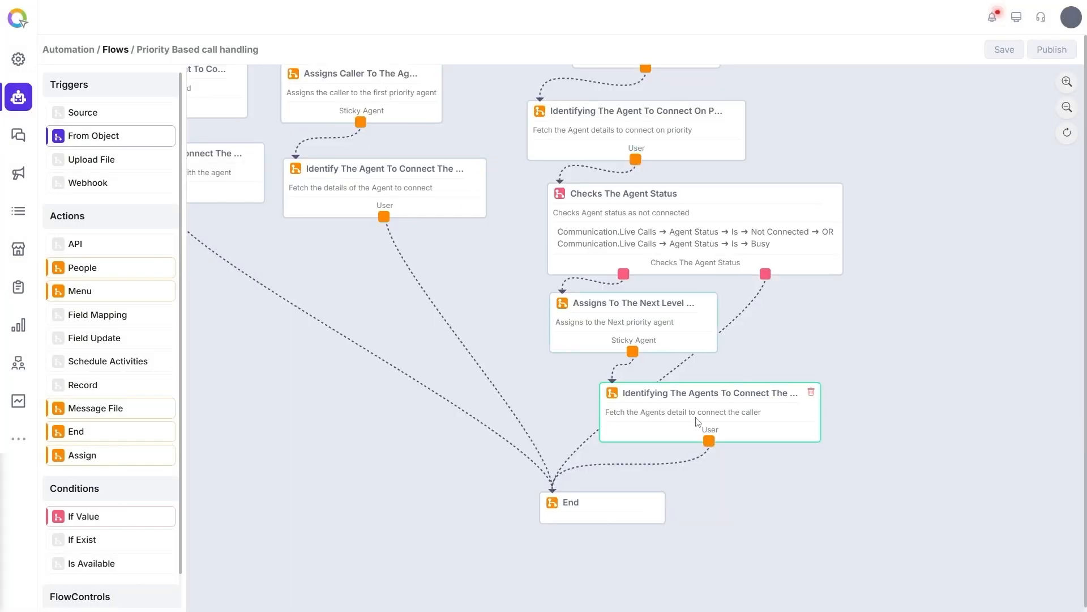
# Trace the No branch of the Checks the Agent Status condition to the End action
pyautogui.click(593, 506)
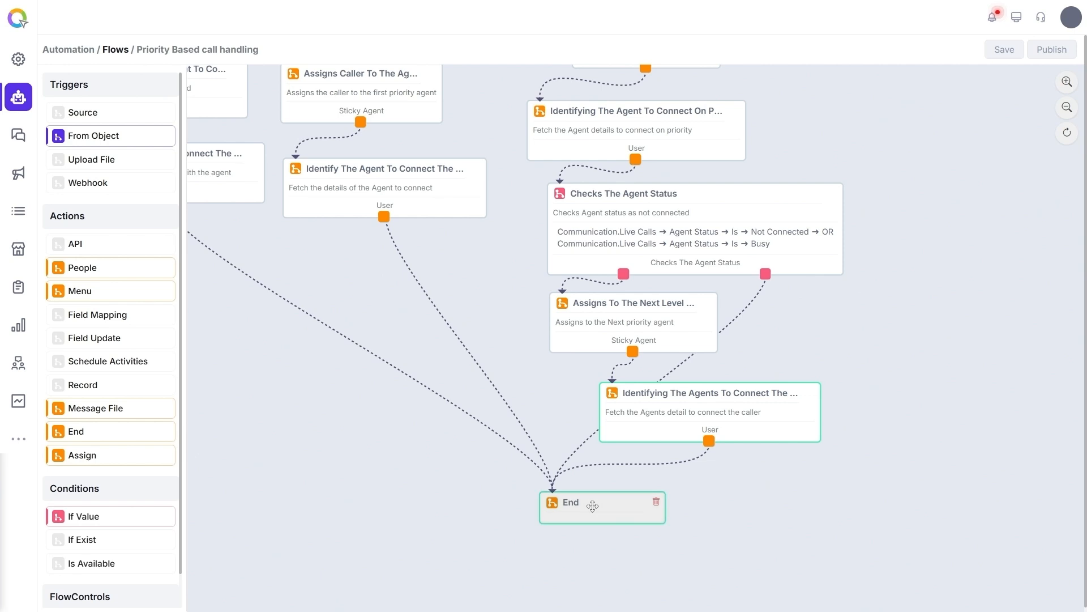
pyautogui.click(767, 274)
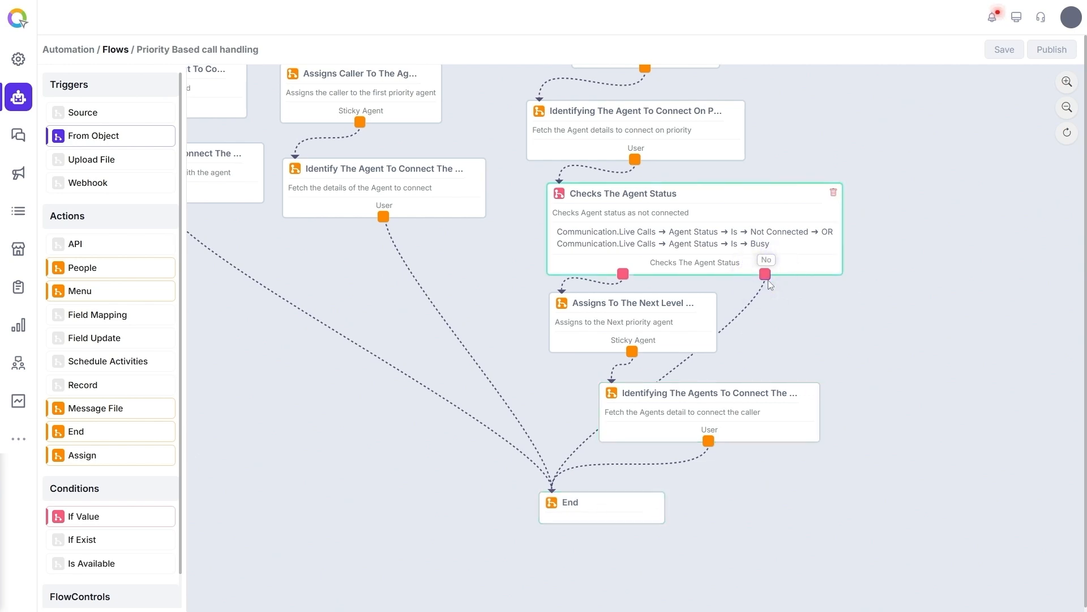
pyautogui.click(573, 454)
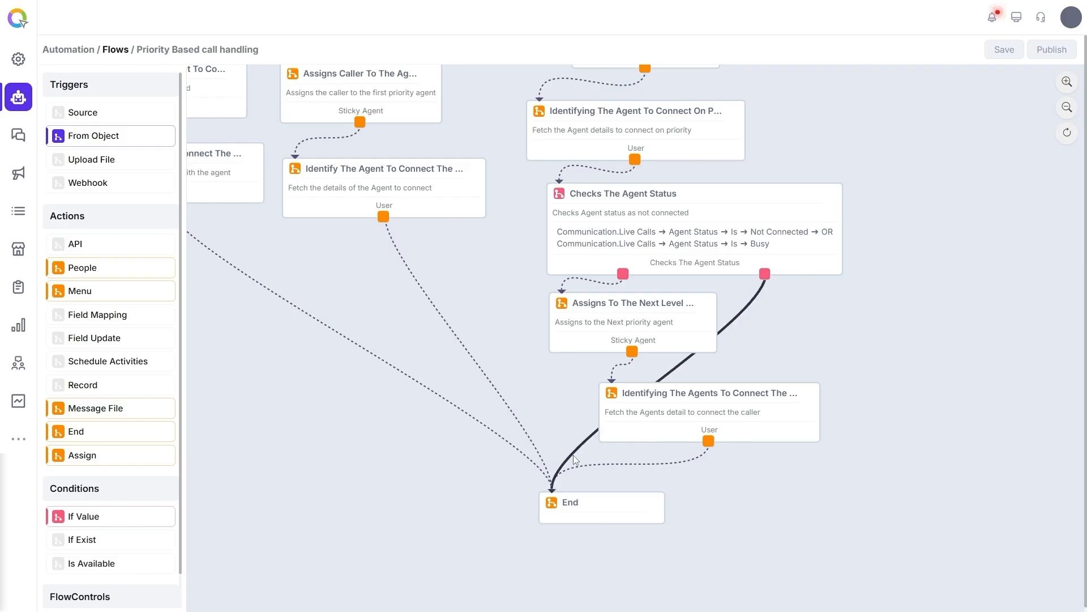
pyautogui.click(562, 506)
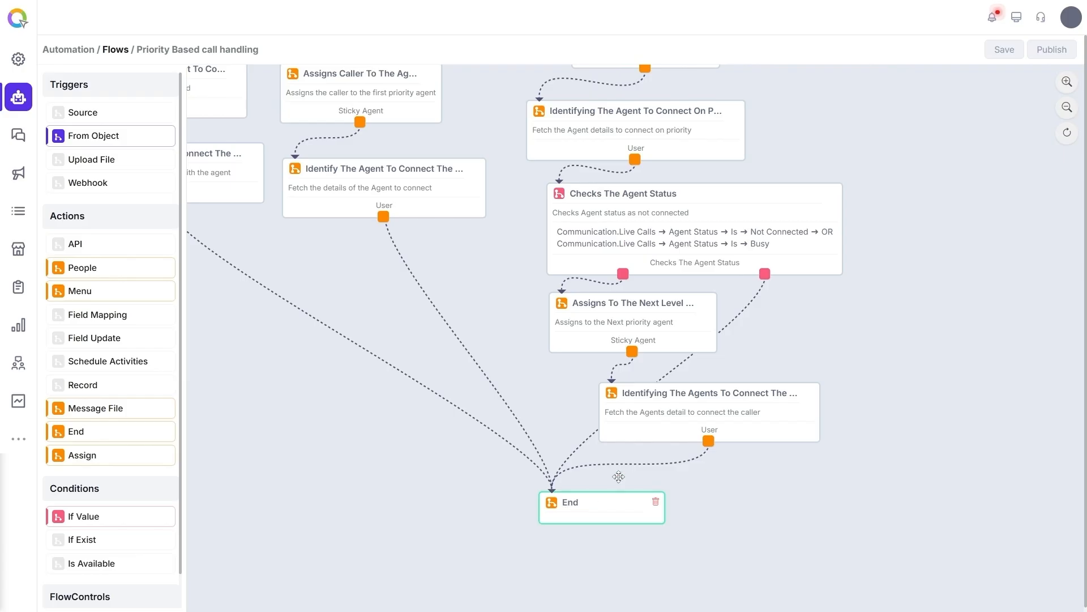
# Examine outputs 1, 2 and 3 of the Allow Callers To Select Their Preferred Options menu action and the caller assignment under option 2
pyautogui.moveTo(858, 275); pyautogui.dragTo(851, 377)
pyautogui.click(358, 120)
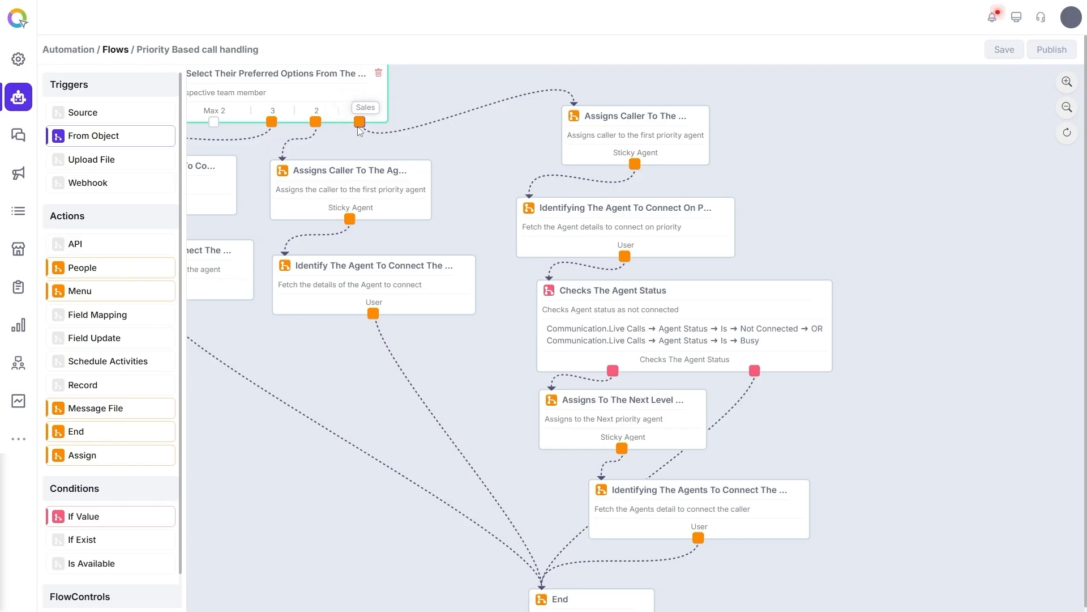
pyautogui.moveTo(453, 156); pyautogui.dragTo(666, 168)
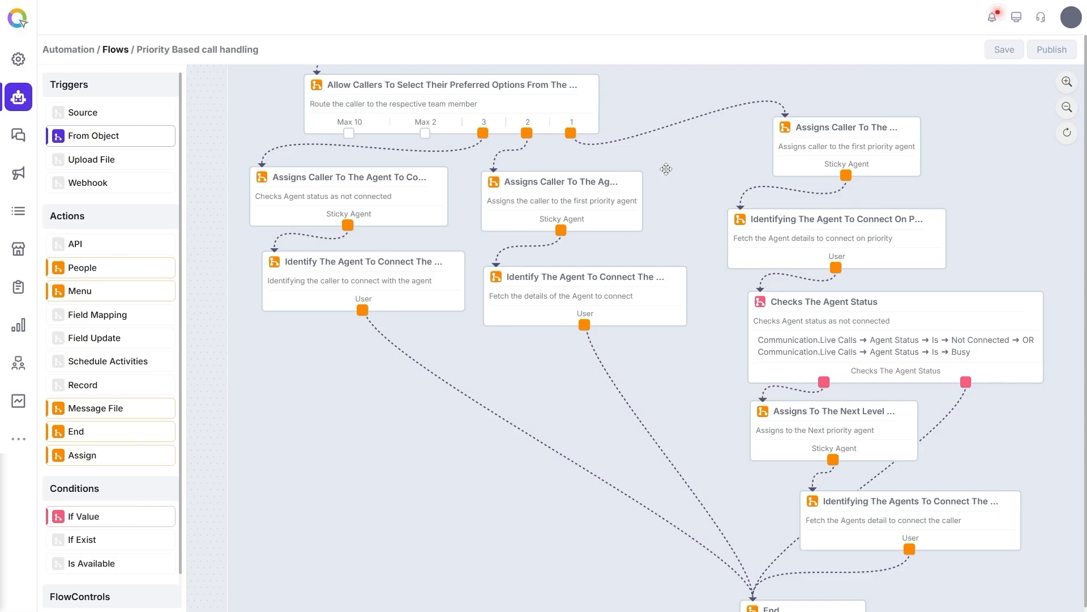
pyautogui.click(524, 134)
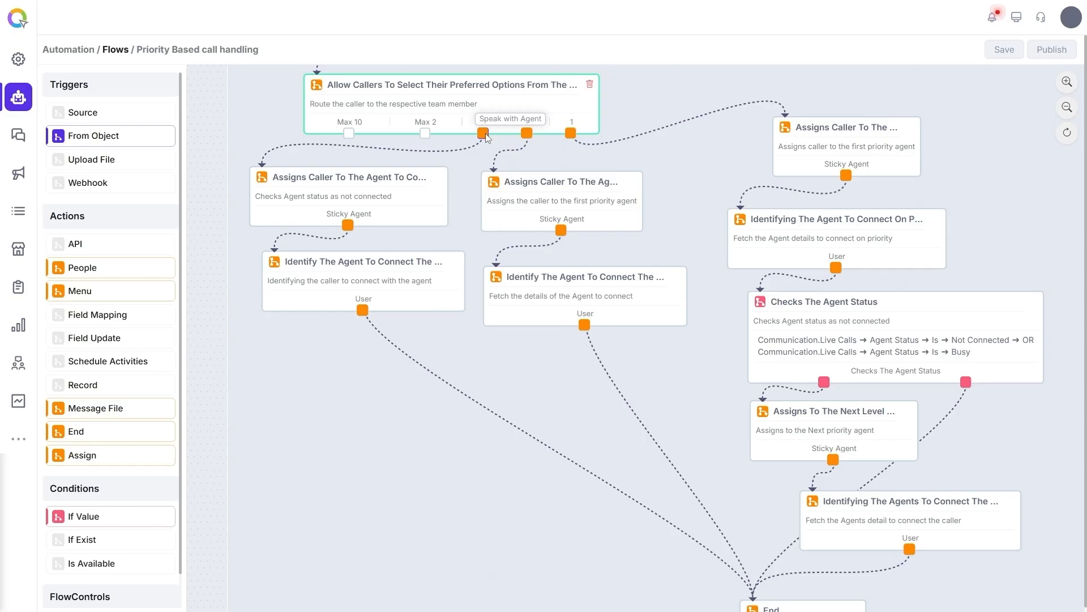
pyautogui.click(519, 198)
# Save the Priority Based call handling flow
pyautogui.scroll(-1, 518, 198)
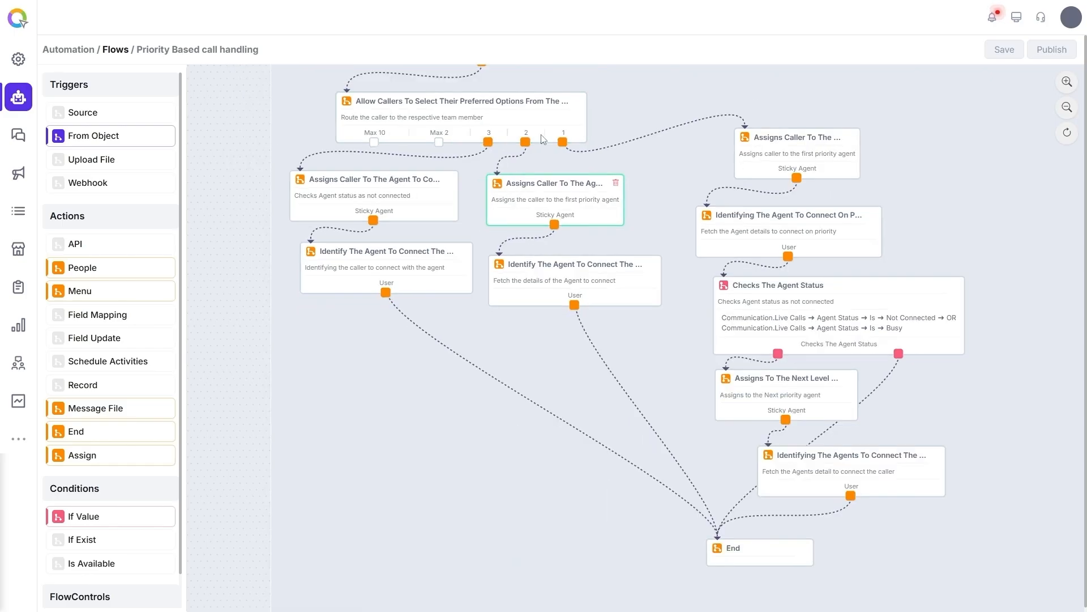
pyautogui.scroll(4, 643, 298)
pyautogui.scroll(-2, 805, 170)
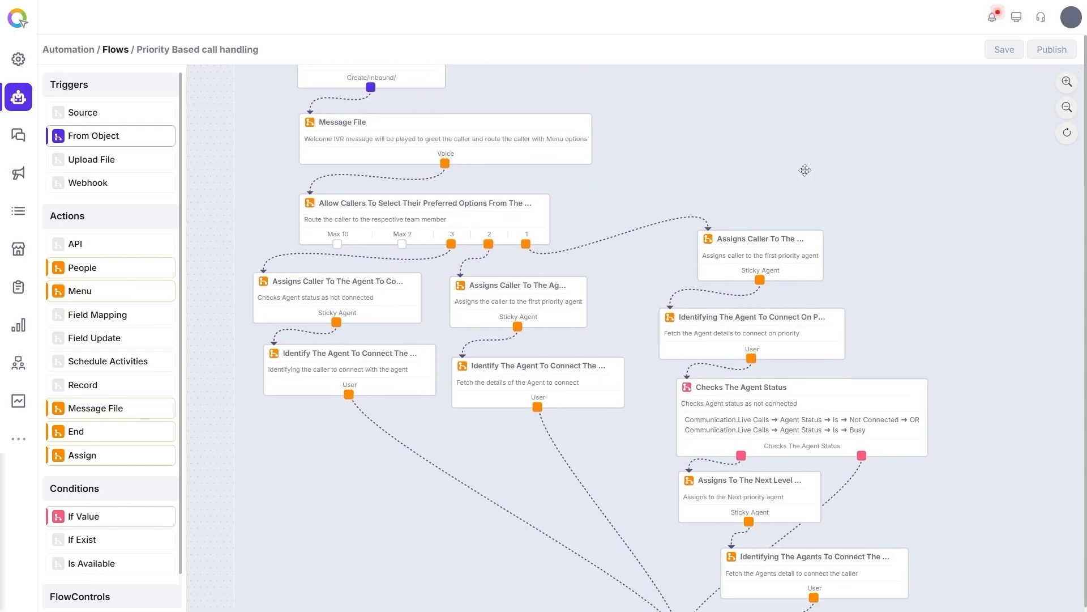
pyautogui.click(1004, 51)
# Review the start of the flow, from the When Inbound Call Received trigger through the Message File action to the caller menu action
pyautogui.scroll(3, 972, 164)
pyautogui.click(384, 147)
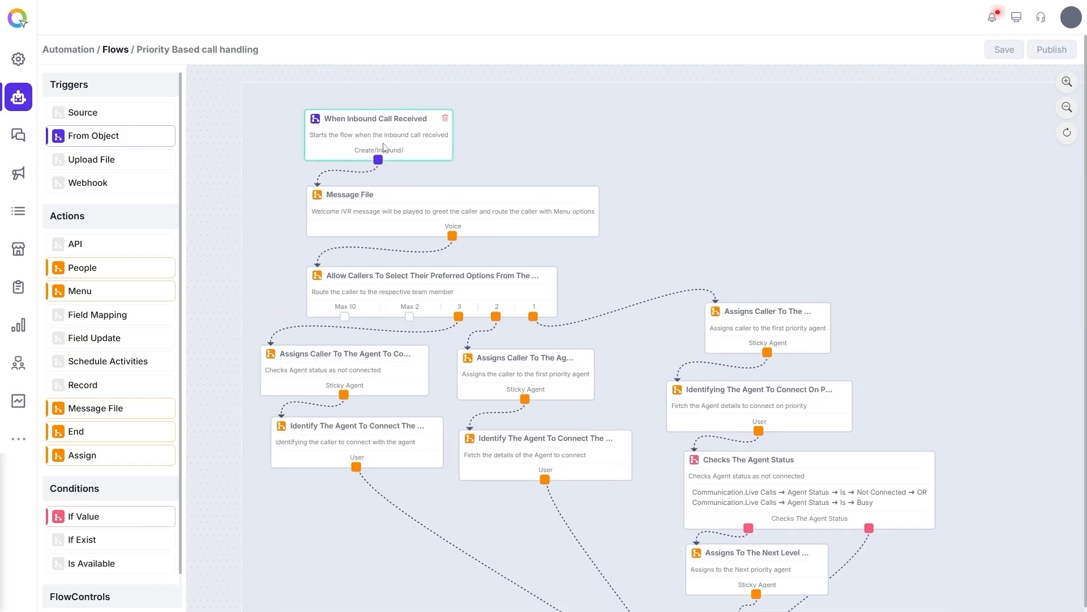
pyautogui.click(366, 209)
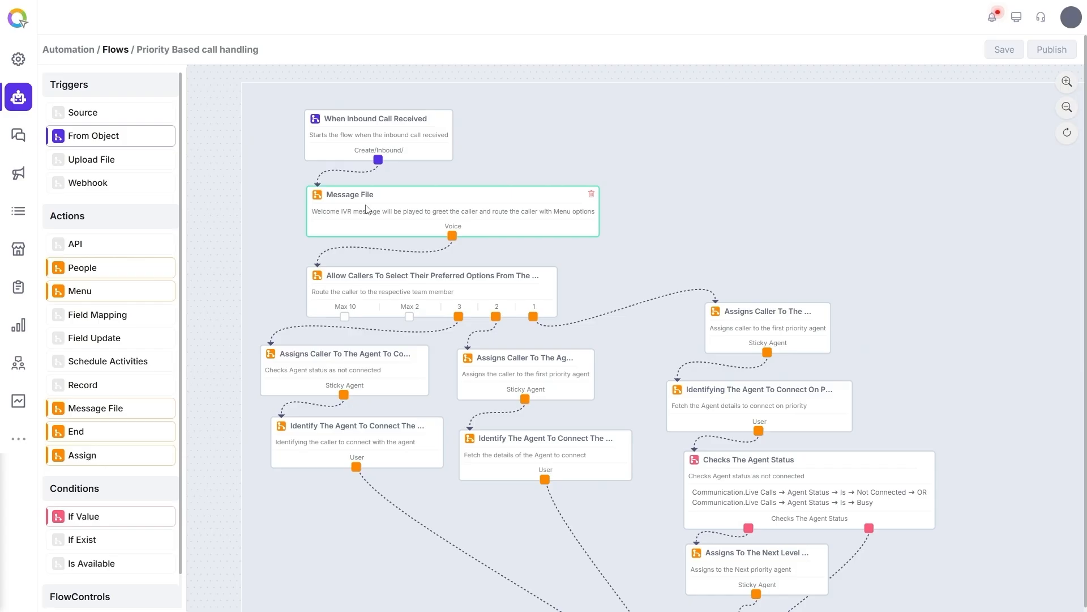
pyautogui.click(326, 273)
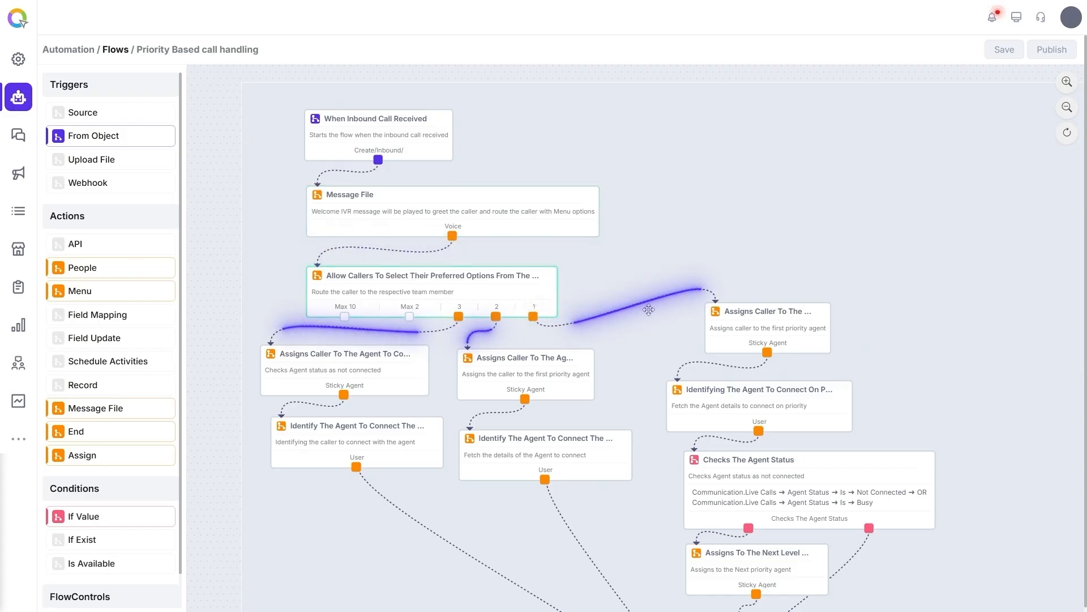
# Trace the option 1 branch from the priority agent identification through the Checks The Agent Status condition to the next-level assignment
pyautogui.click(705, 412)
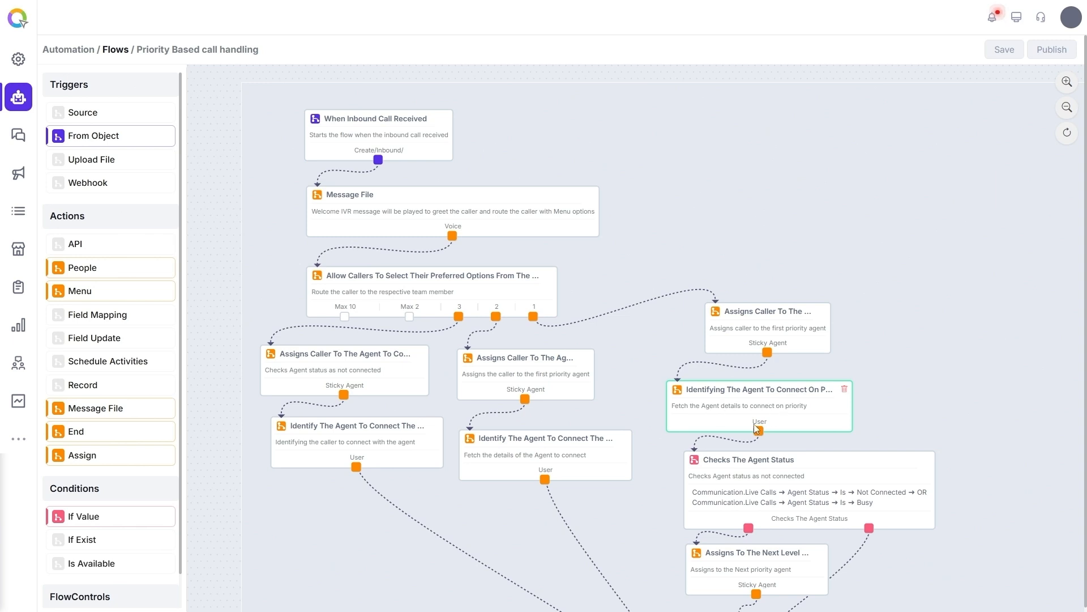
pyautogui.scroll(-3, 757, 429)
pyautogui.click(710, 365)
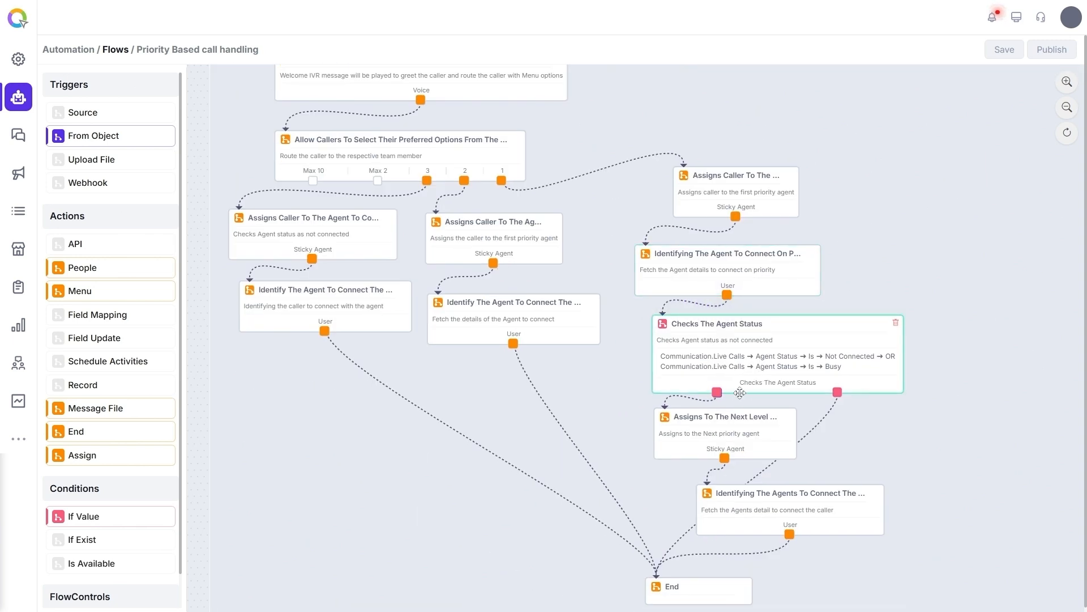
pyautogui.click(715, 435)
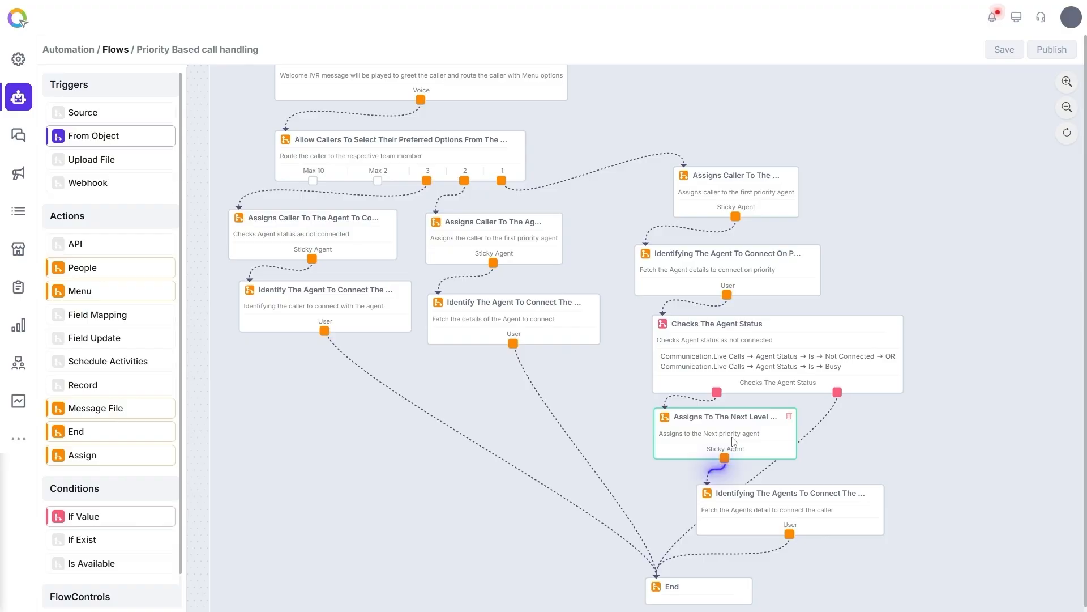